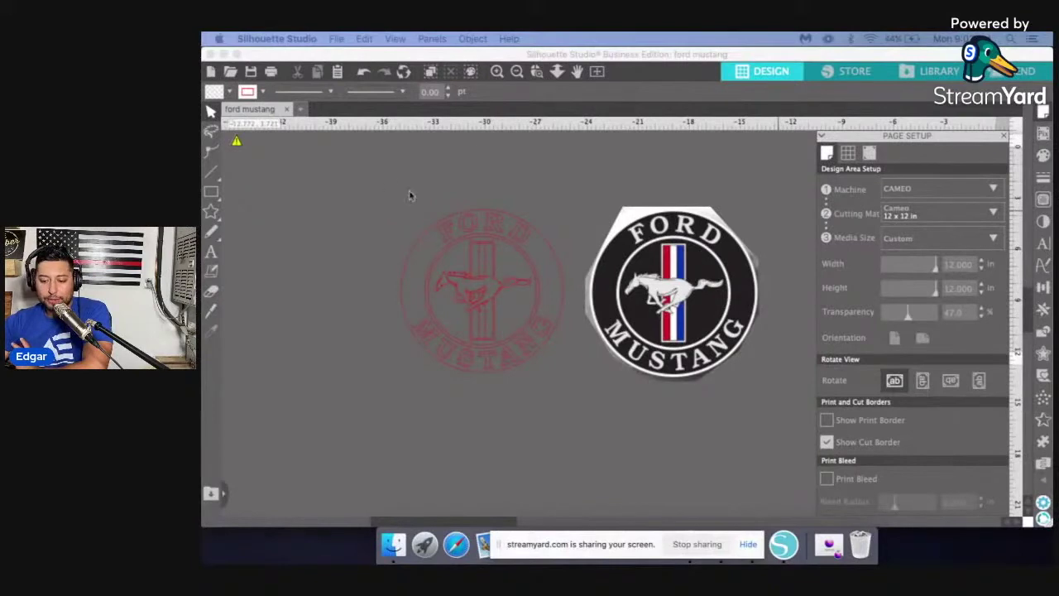
Check the earlier red trace, then shift the Mustang logo image to its right toward the mat
drag(373, 199, 563, 369)
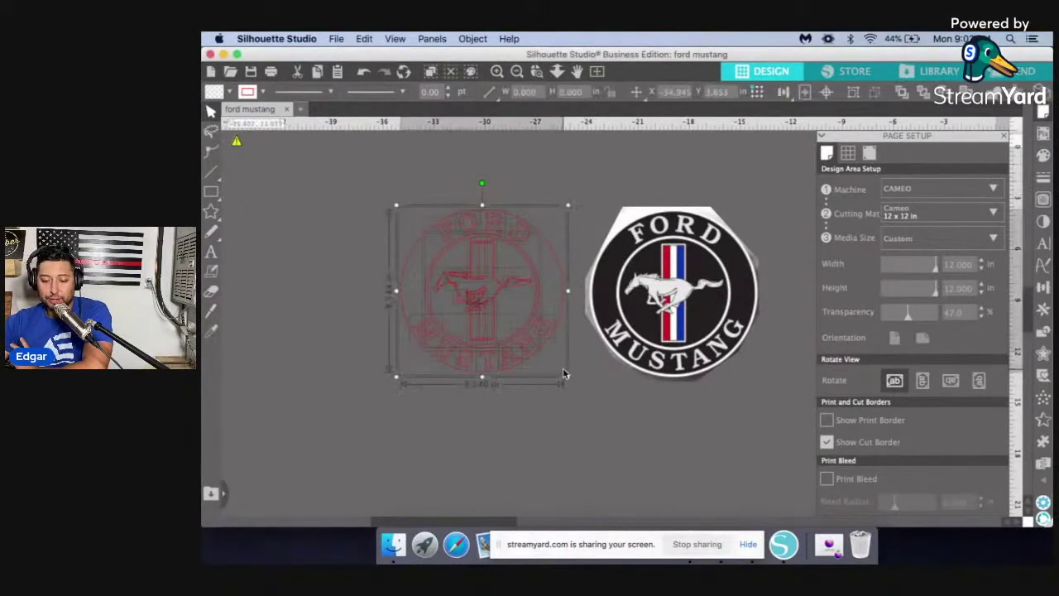
click(592, 405)
scroll(641, 333, right, 5)
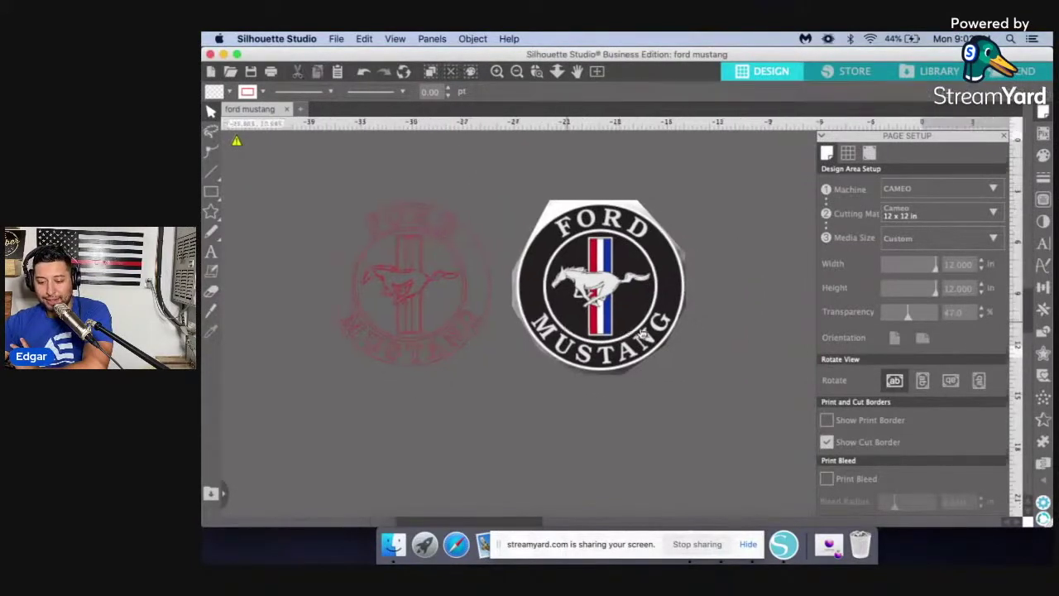
drag(571, 317, 666, 312)
scroll(665, 311, right, 3)
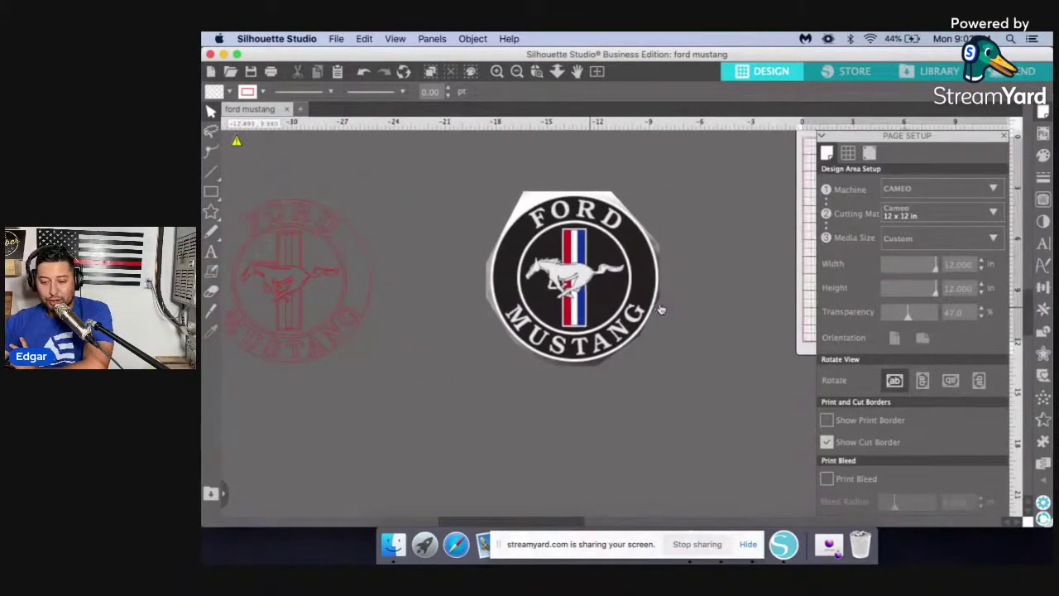
scroll(660, 310, right, 1)
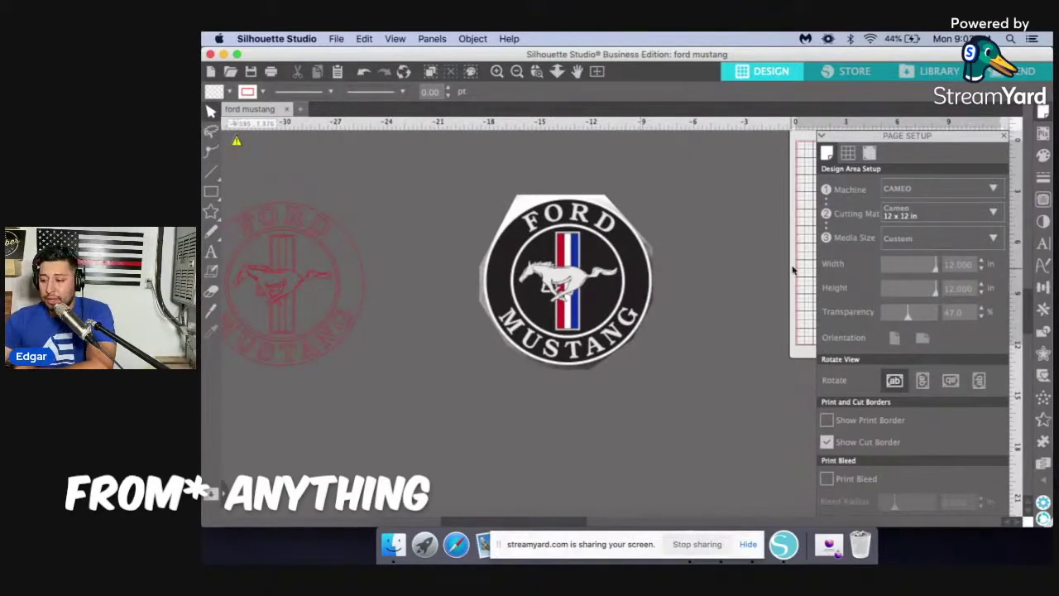
click(1042, 199)
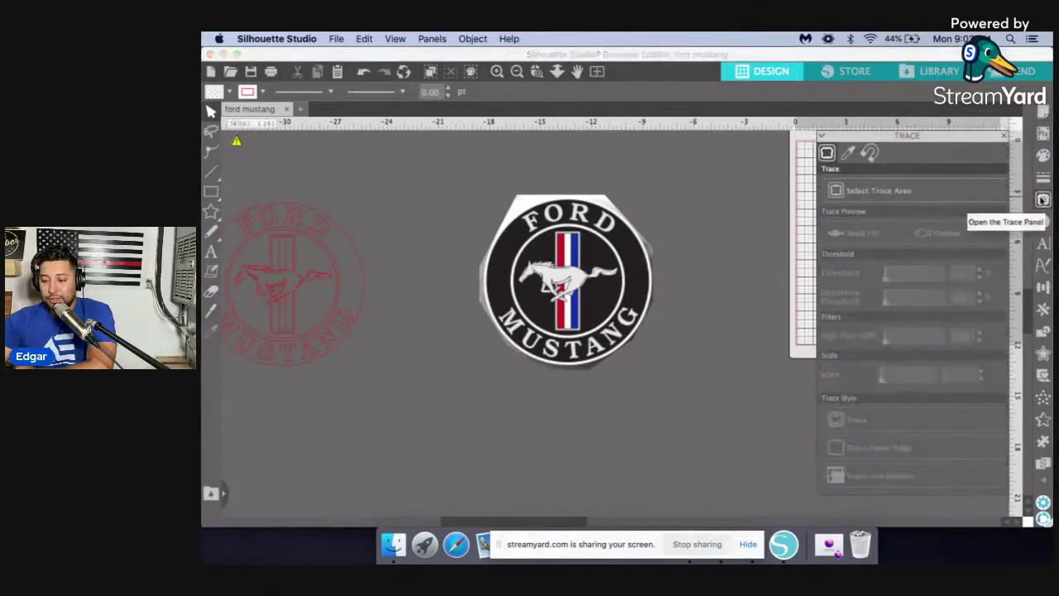
Mark the whole Mustang logo as the trace area and zoom in three times
click(919, 191)
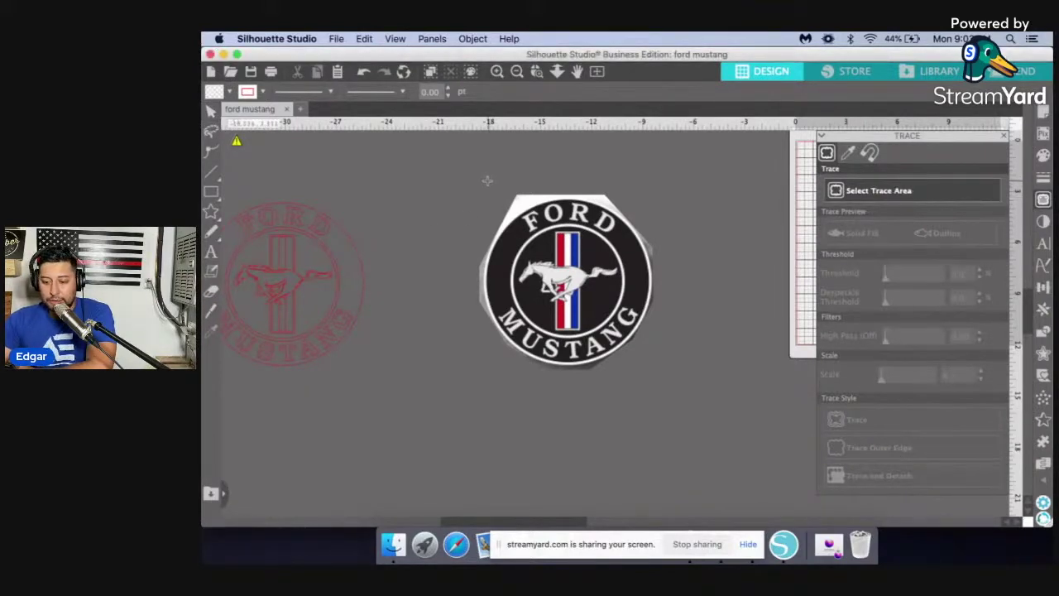
mouse_move(483, 183)
mouse_down()
mouse_move(680, 347)
mouse_move(708, 389)
mouse_move(680, 385)
mouse_up()
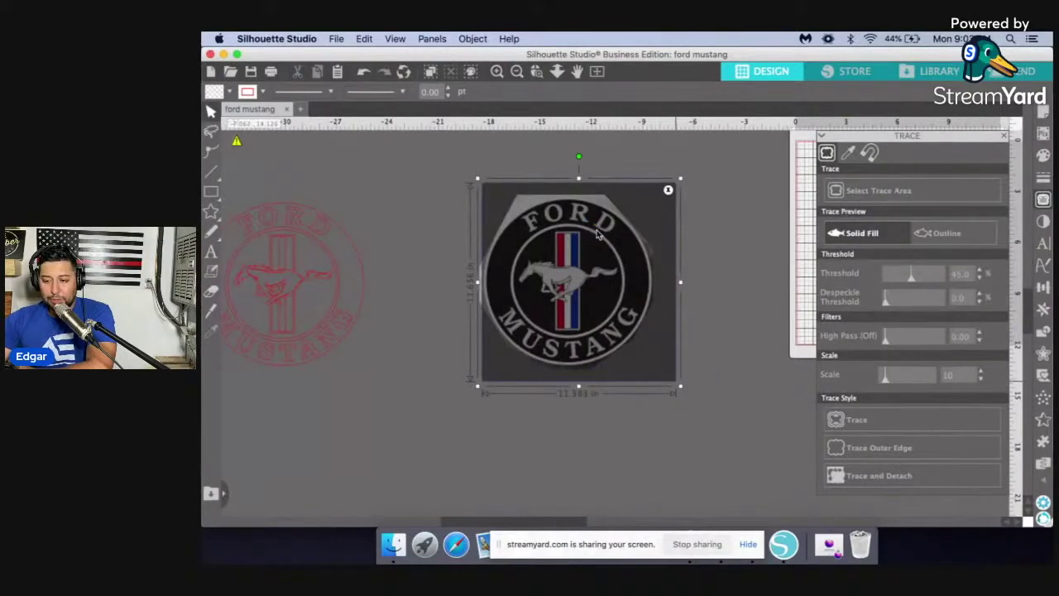
click(496, 72)
click(496, 72)
click(496, 72)
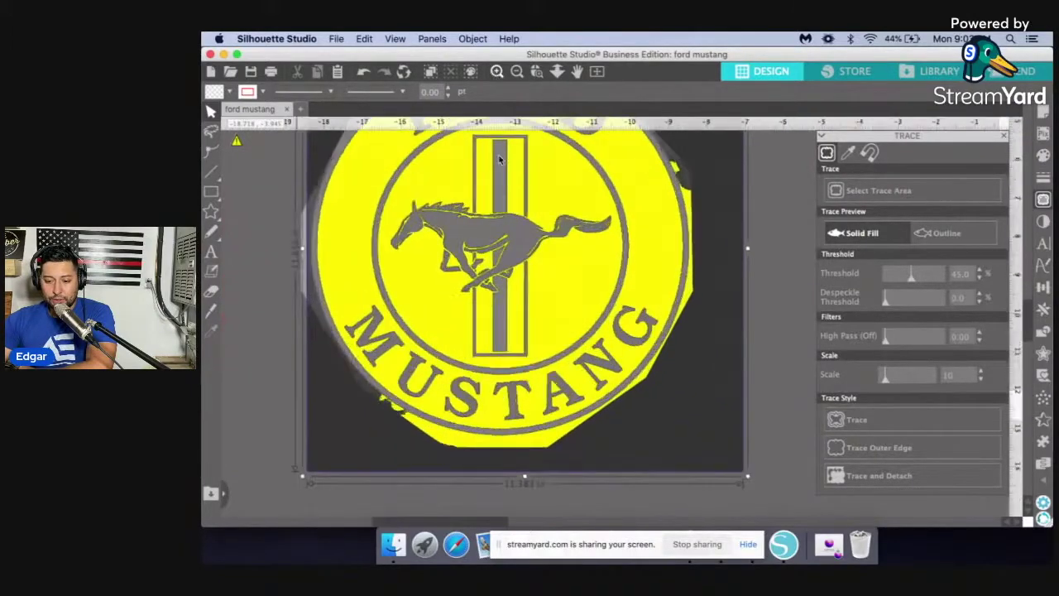
Inspect the yellow 45% threshold preview across the logo and run the trace
scroll(499, 198, left, 2)
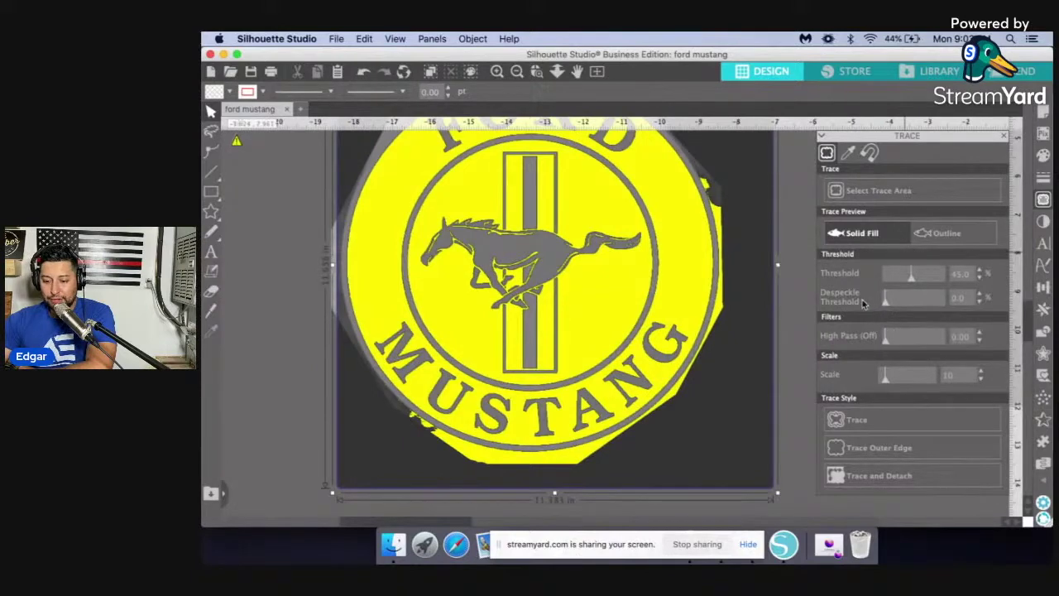
scroll(605, 288, up, 2)
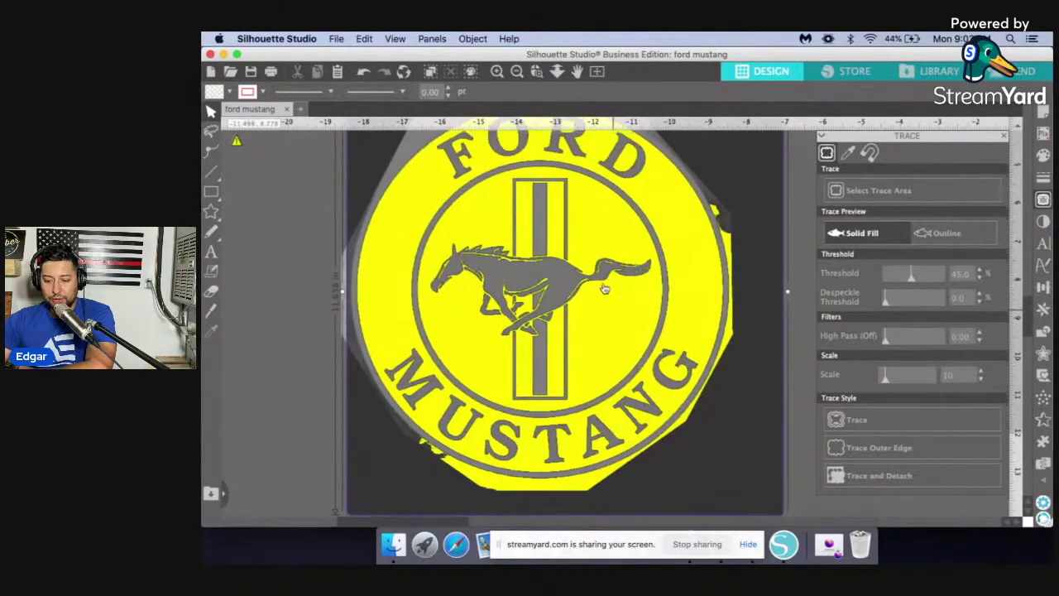
scroll(550, 175, up, 2)
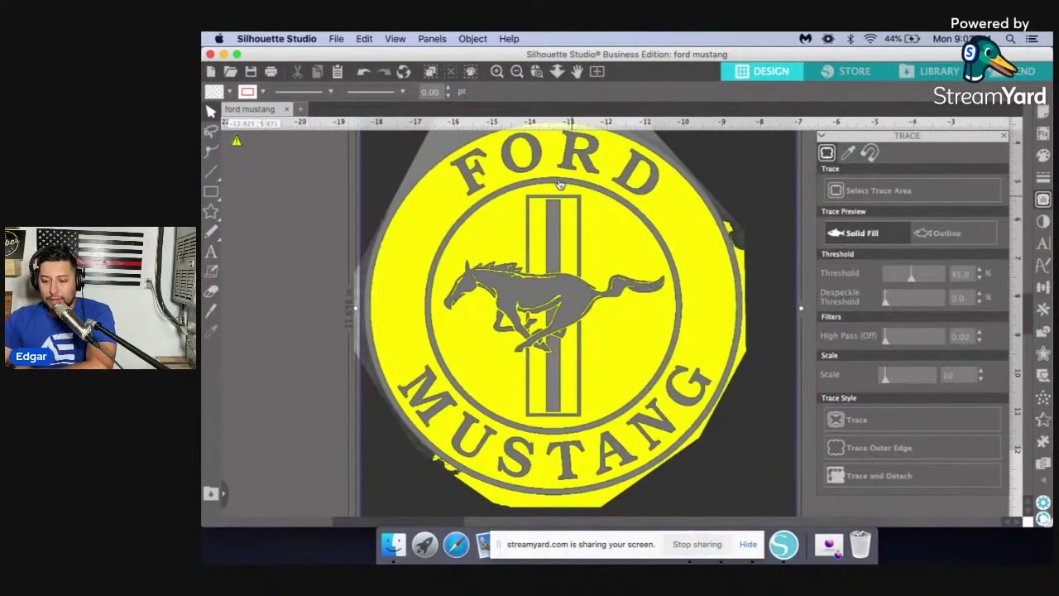
scroll(560, 184, left, 2)
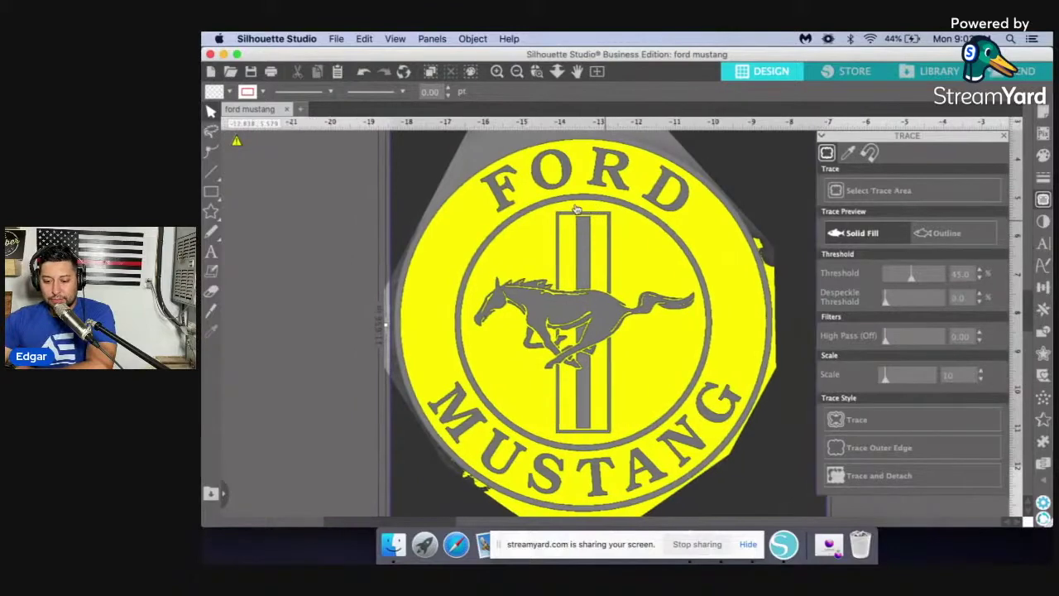
scroll(577, 209, down, 2)
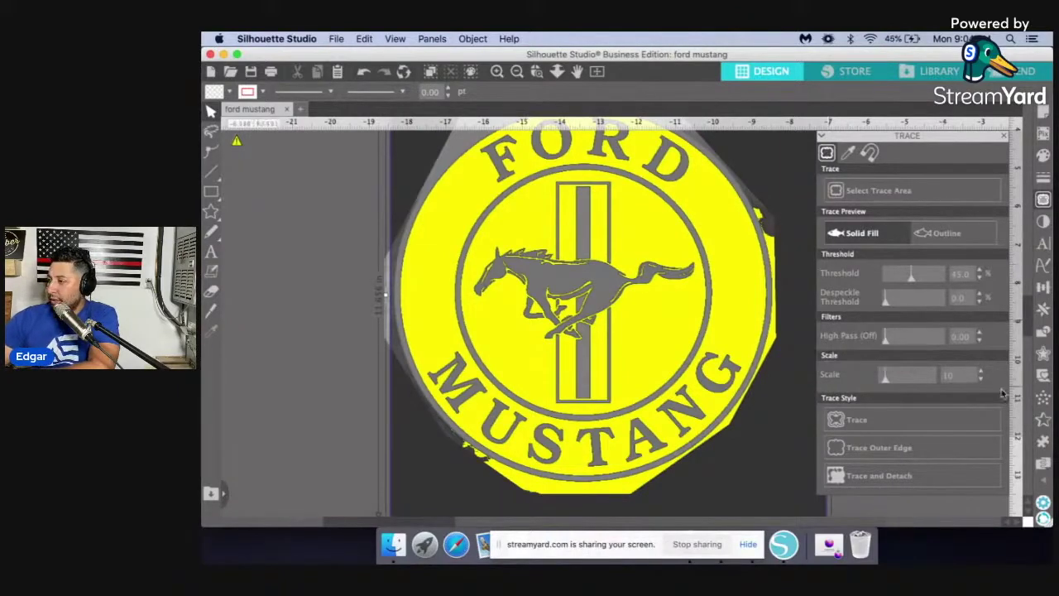
click(850, 418)
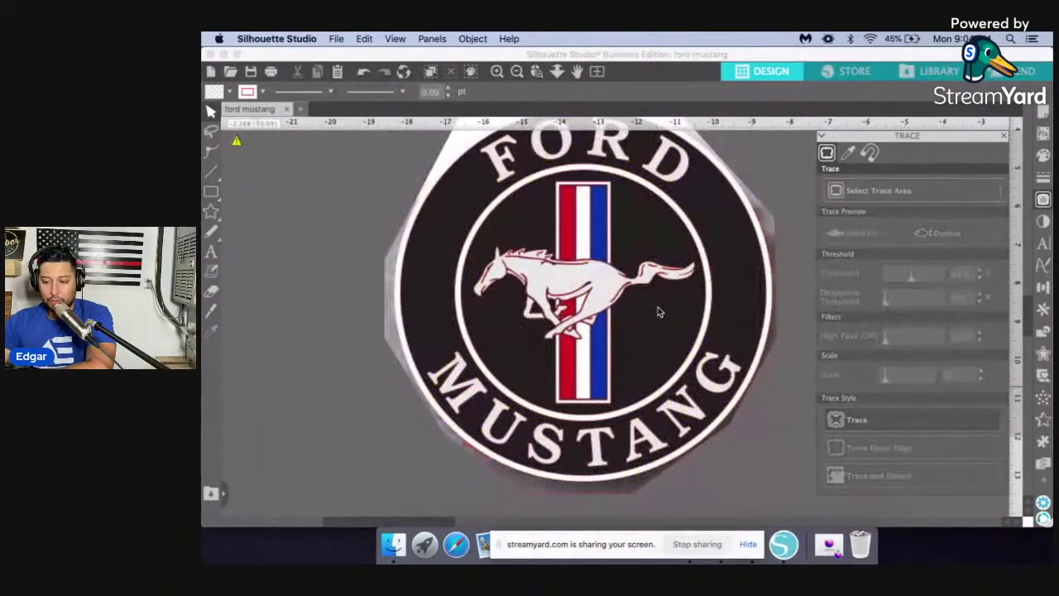
Drag the original logo image off the new trace toward the lower right
click(516, 72)
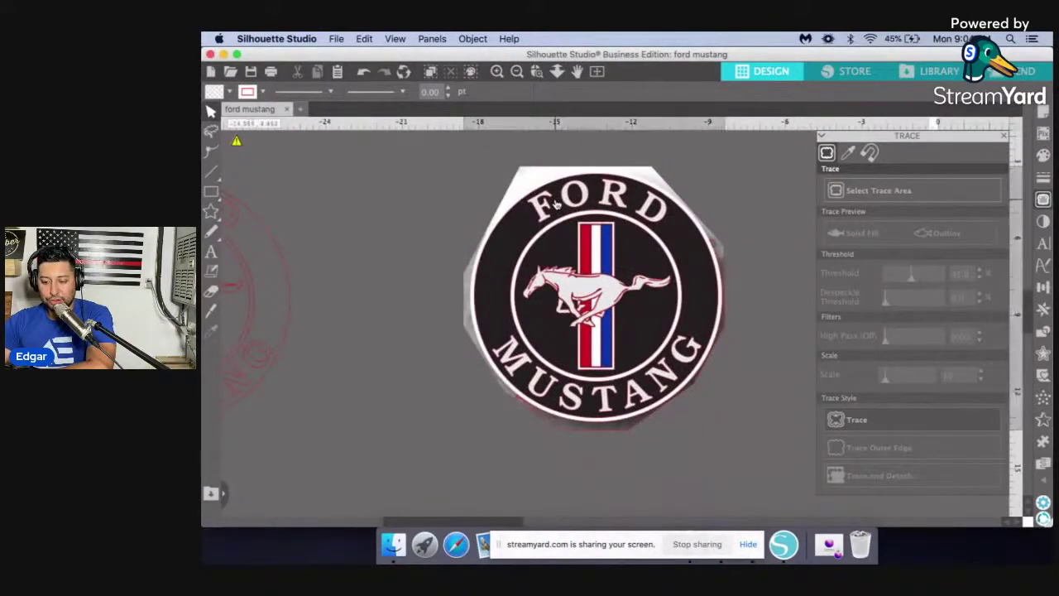
mouse_move(556, 202)
mouse_down()
mouse_move(728, 282)
mouse_move(860, 397)
mouse_up()
click(629, 126)
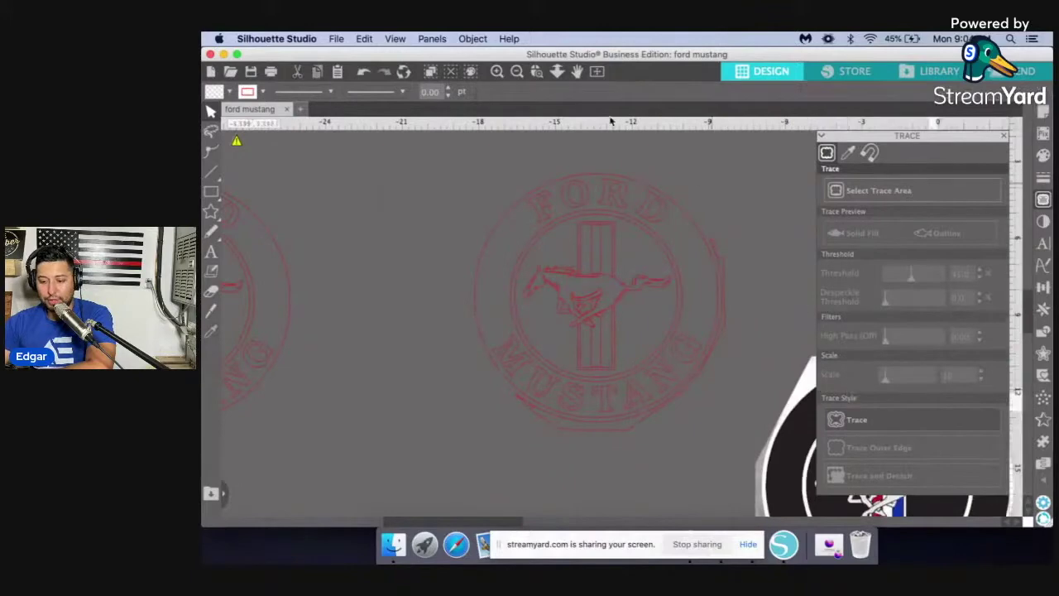
Zoom in on the new red traced outline, select it and bring up its context menu
click(497, 72)
click(498, 72)
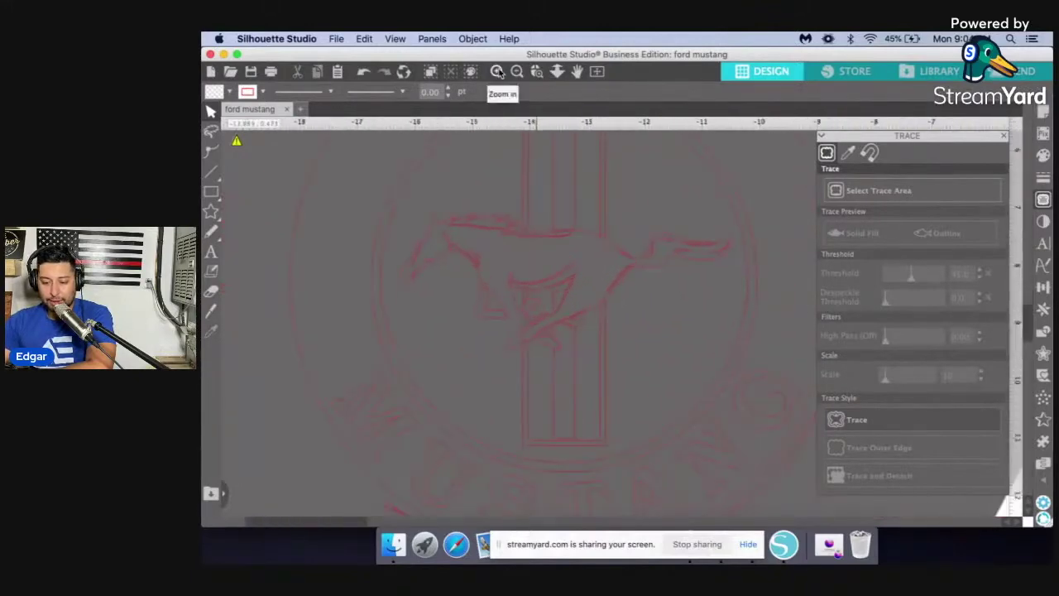
scroll(469, 265, up, 5)
scroll(468, 266, right, 1)
scroll(621, 278, down, 5)
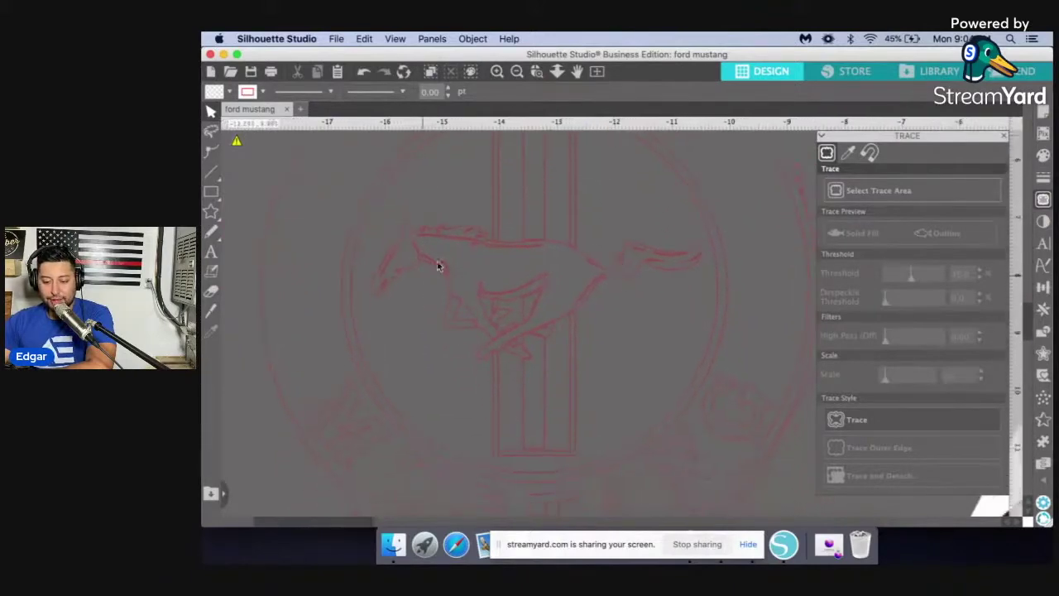
scroll(442, 265, down, 6)
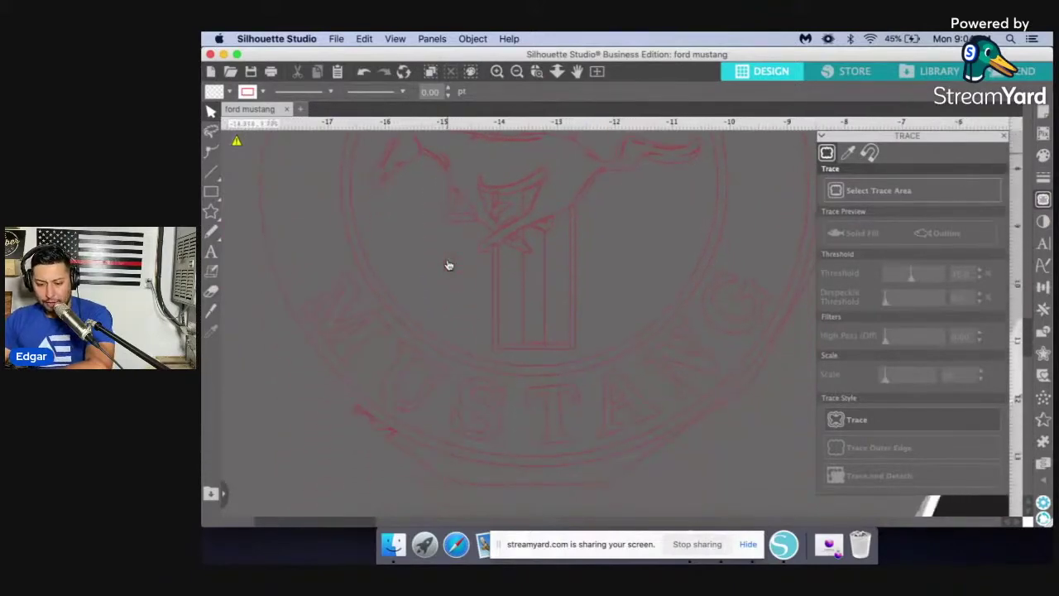
scroll(447, 264, down, 4)
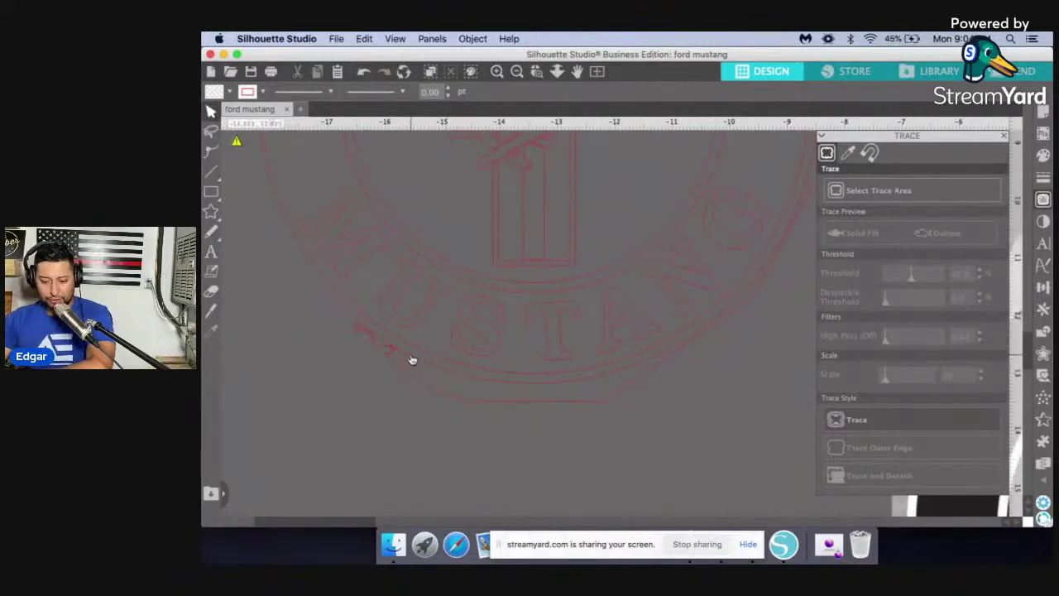
click(410, 357)
right_click(449, 277)
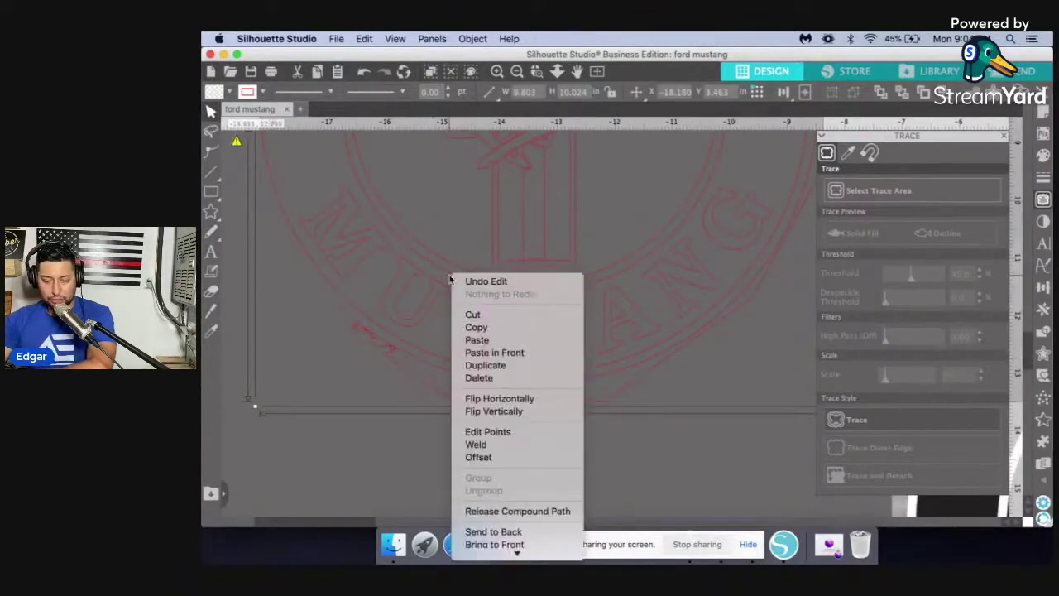
click(492, 511)
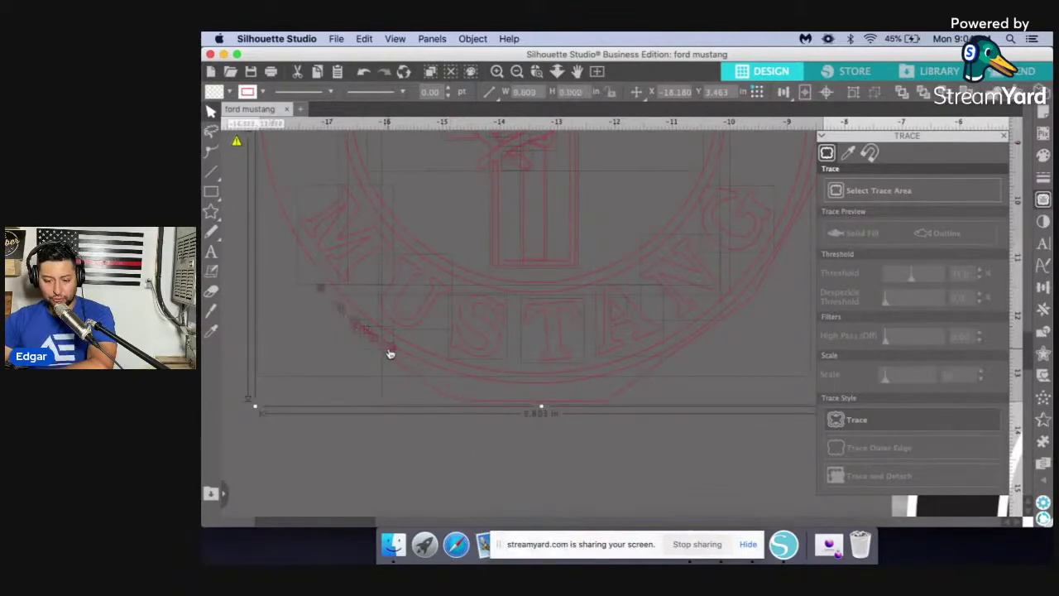
click(402, 419)
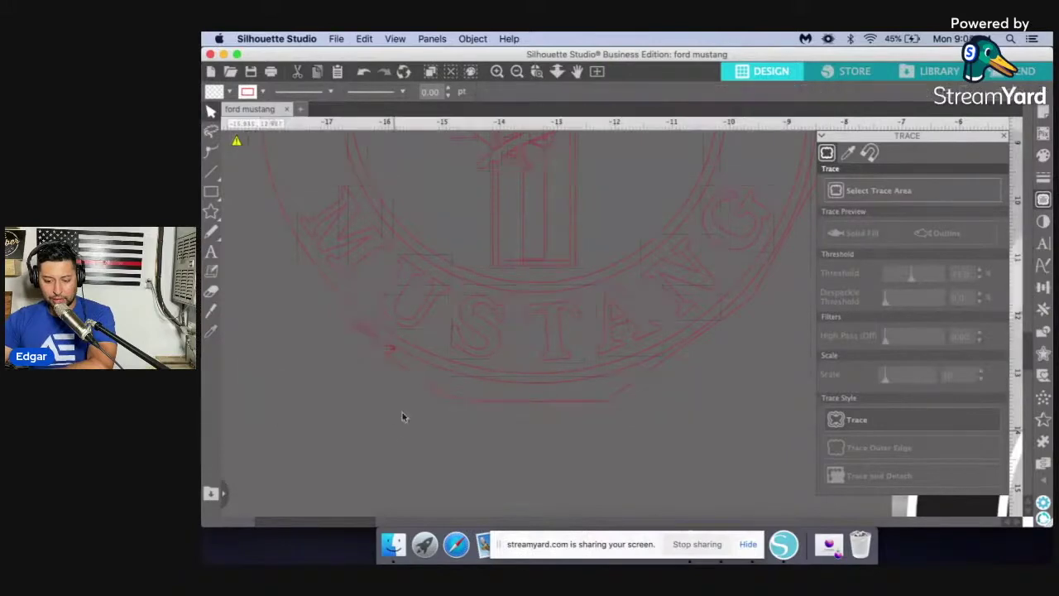
click(418, 385)
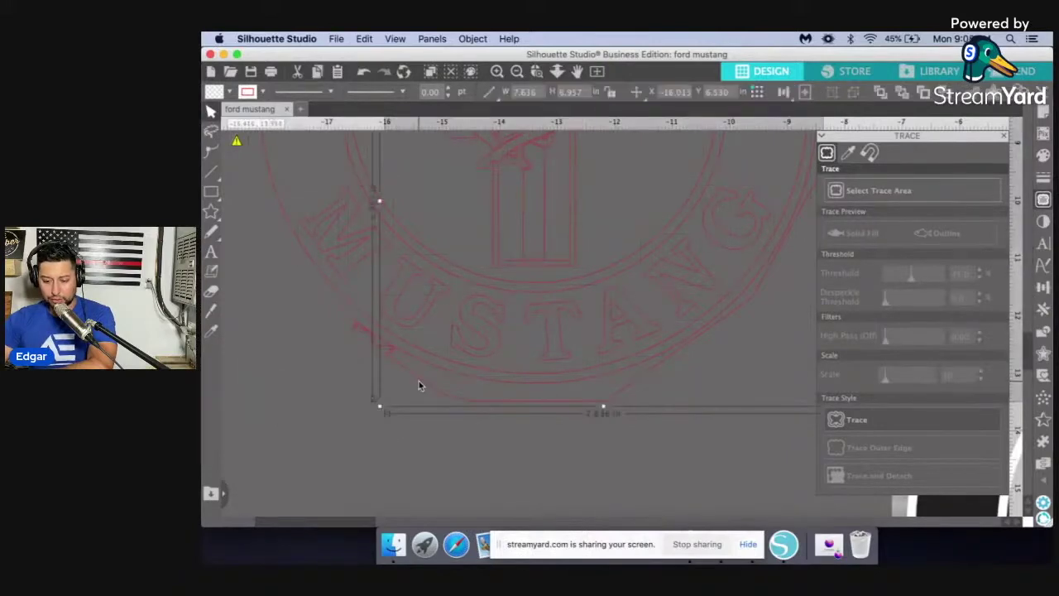
click(366, 342)
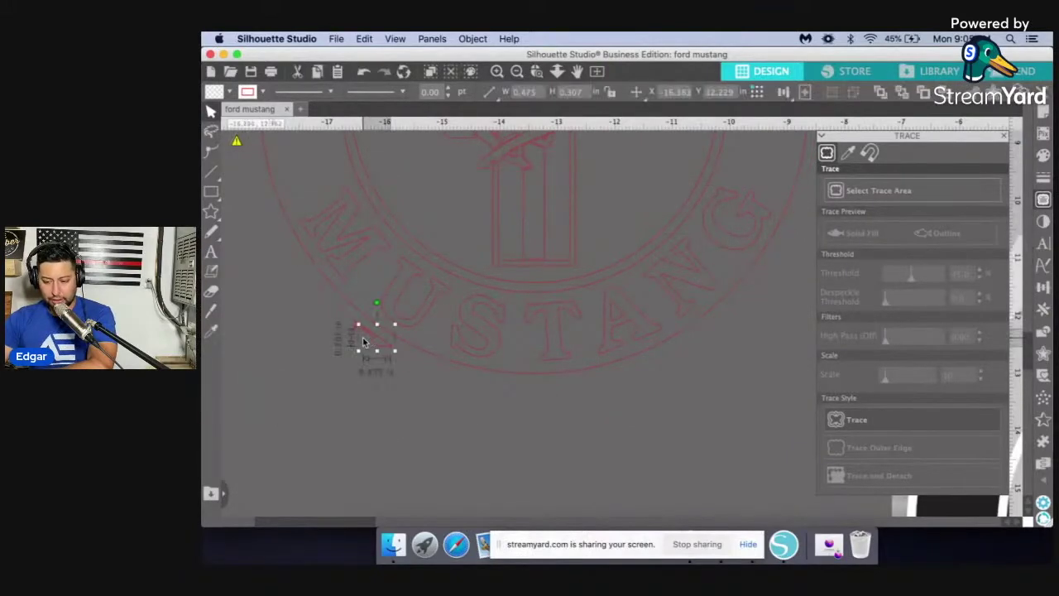
click(517, 72)
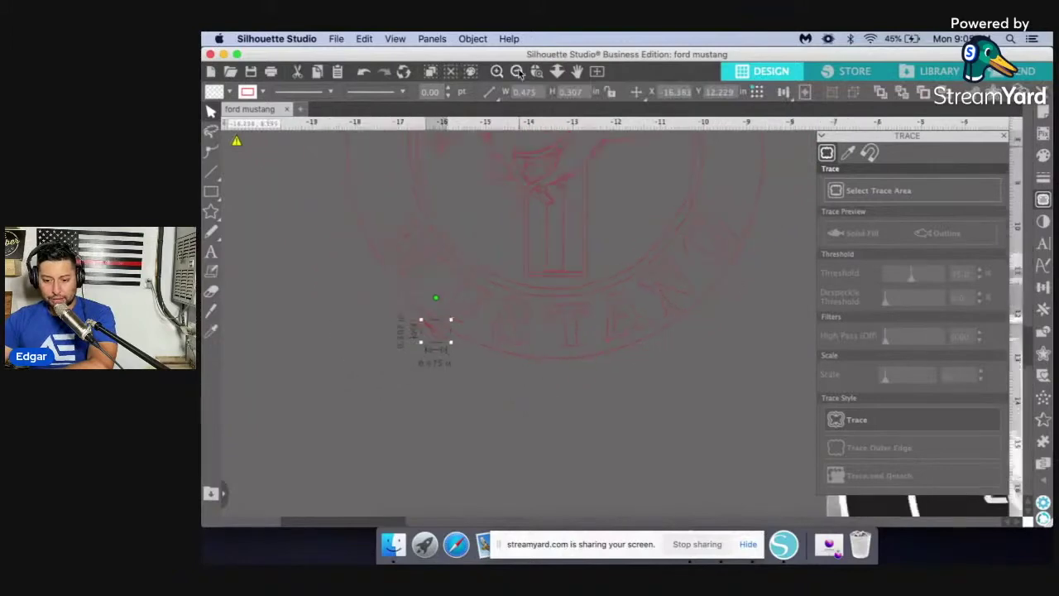
click(518, 72)
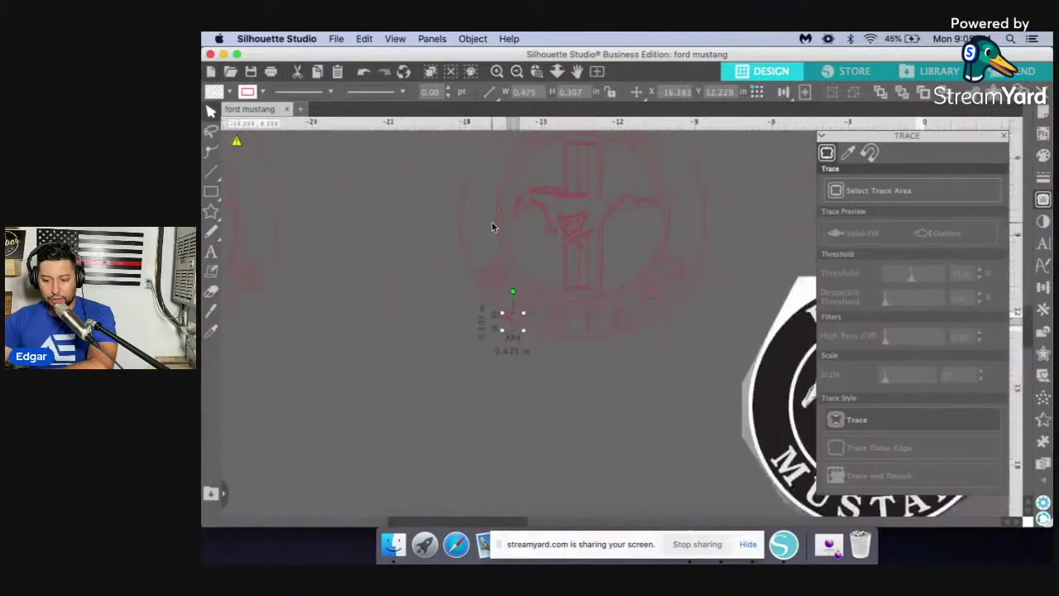
scroll(492, 221, up, 3)
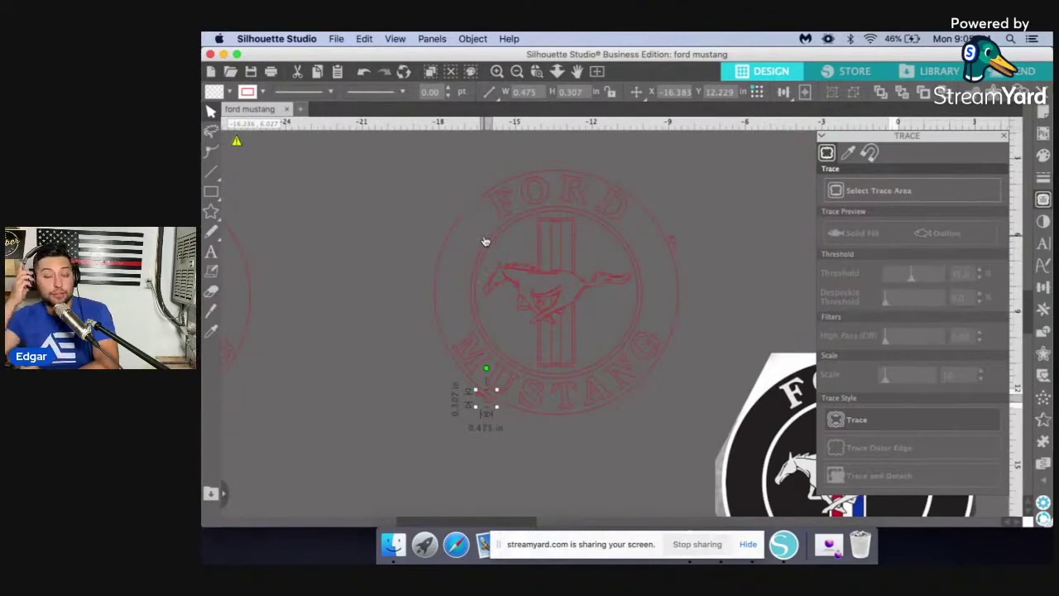
scroll(486, 241, right, 2)
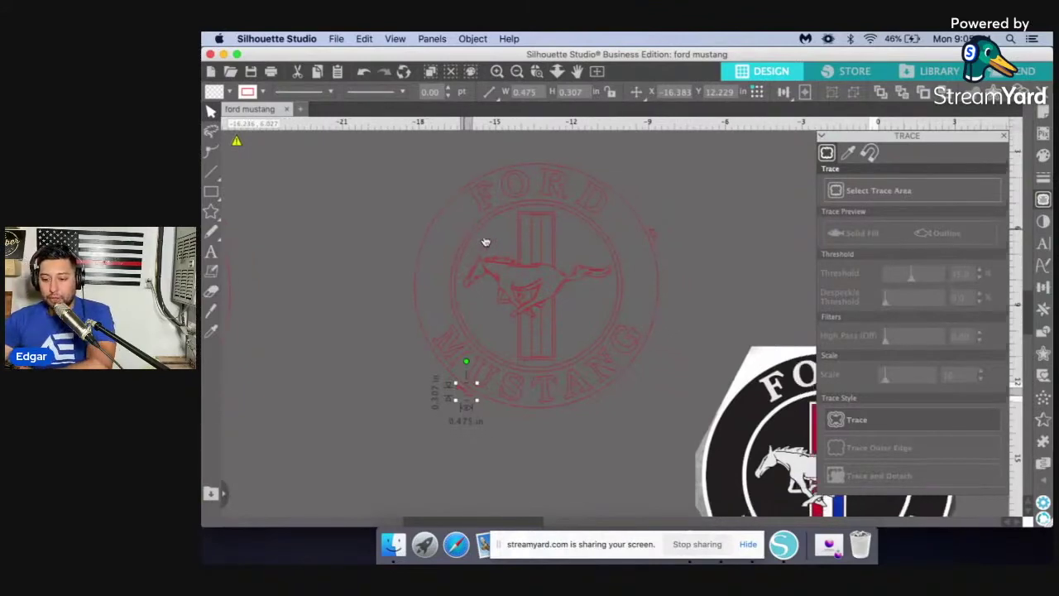
Delete a selected unwanted piece of the trace
click(405, 162)
click(580, 276)
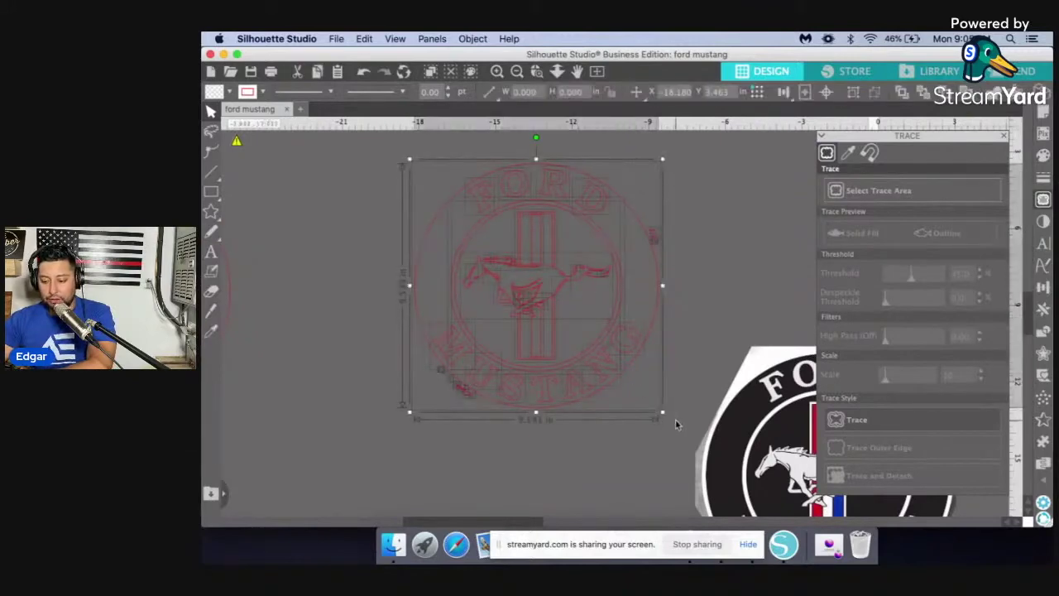
key(Delete)
scroll(468, 231, left, 2)
scroll(467, 231, left, 10)
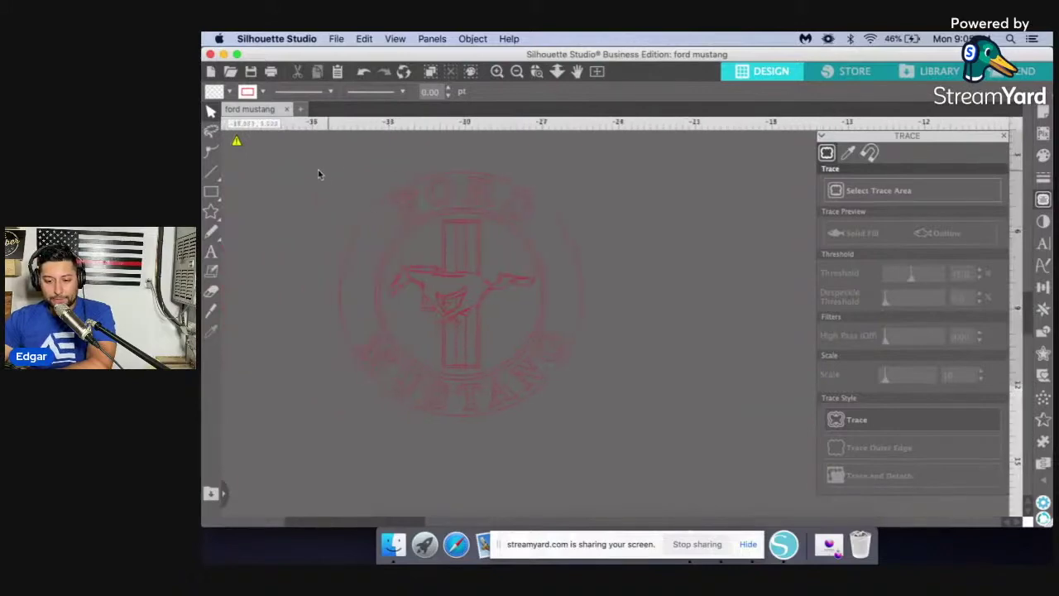
Box-select every piece of the red Mustang outline and group them
click(527, 246)
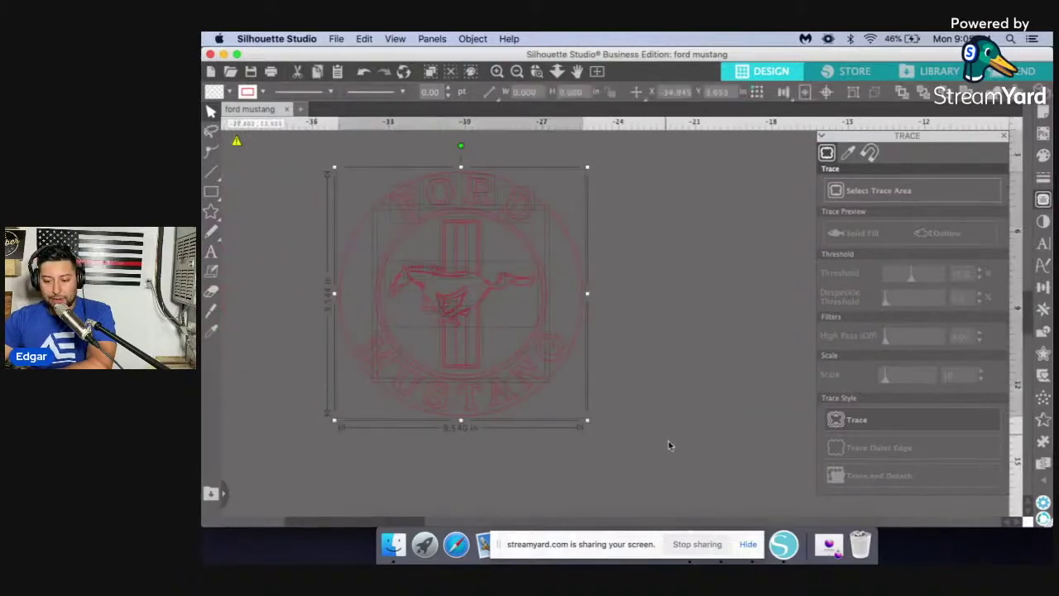
click(668, 397)
scroll(639, 373, left, 3)
scroll(639, 373, up, 2)
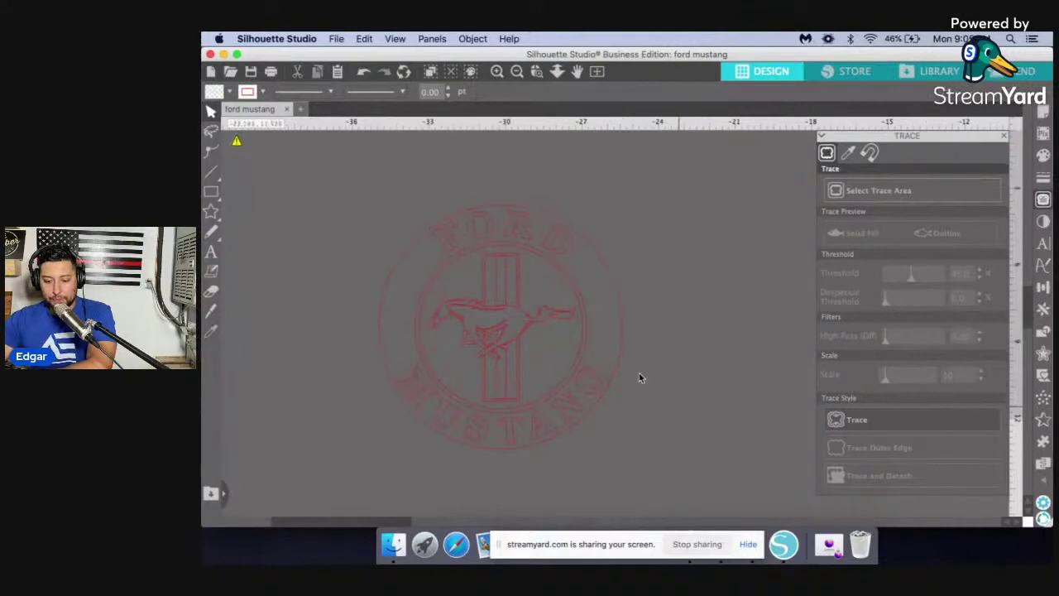
drag(334, 210, 727, 455)
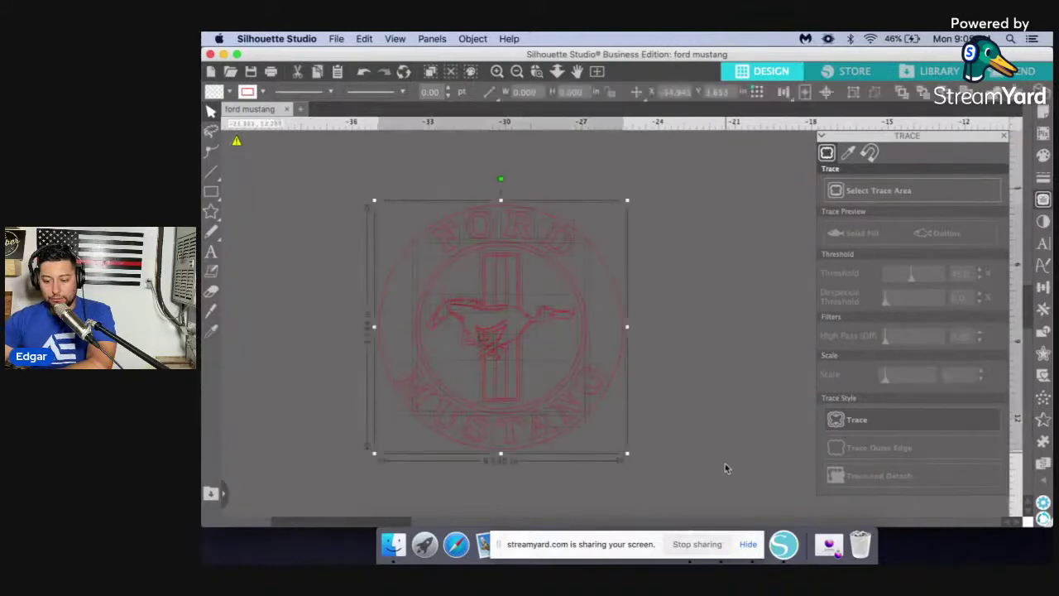
right_click(526, 343)
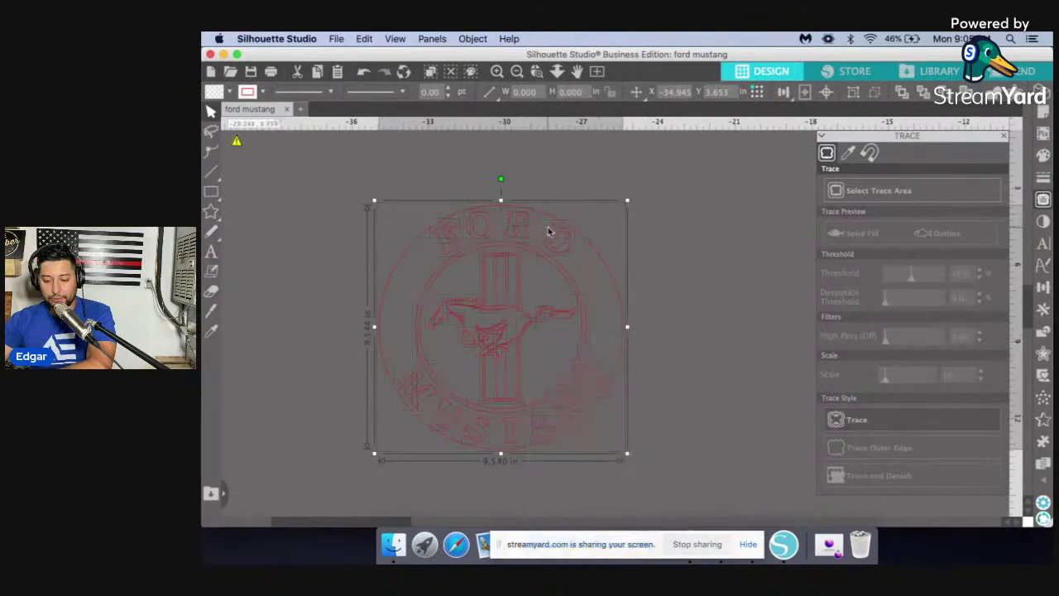
Move the grouped Mustang trace right and place it on the cutting mat
scroll(538, 243, right, 5)
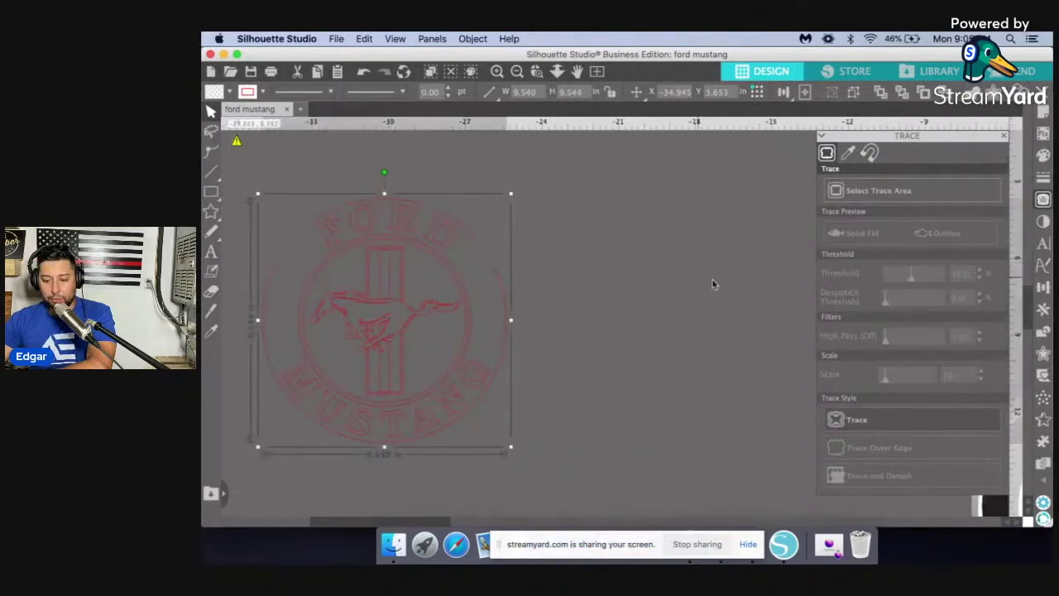
scroll(576, 300, right, 3)
drag(321, 247, 693, 283)
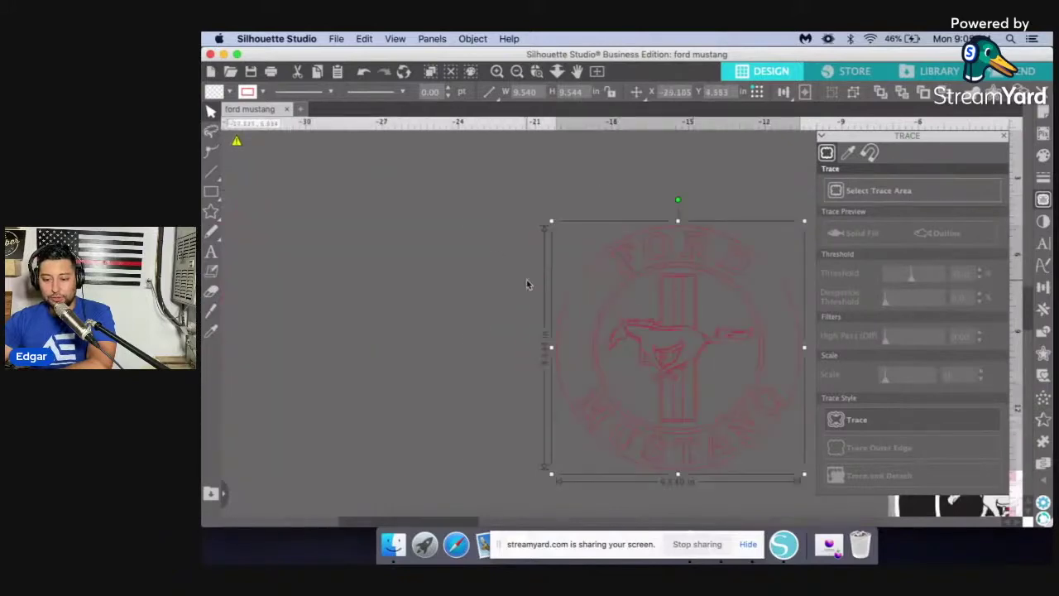
scroll(527, 284, right, 5)
drag(523, 291, 665, 302)
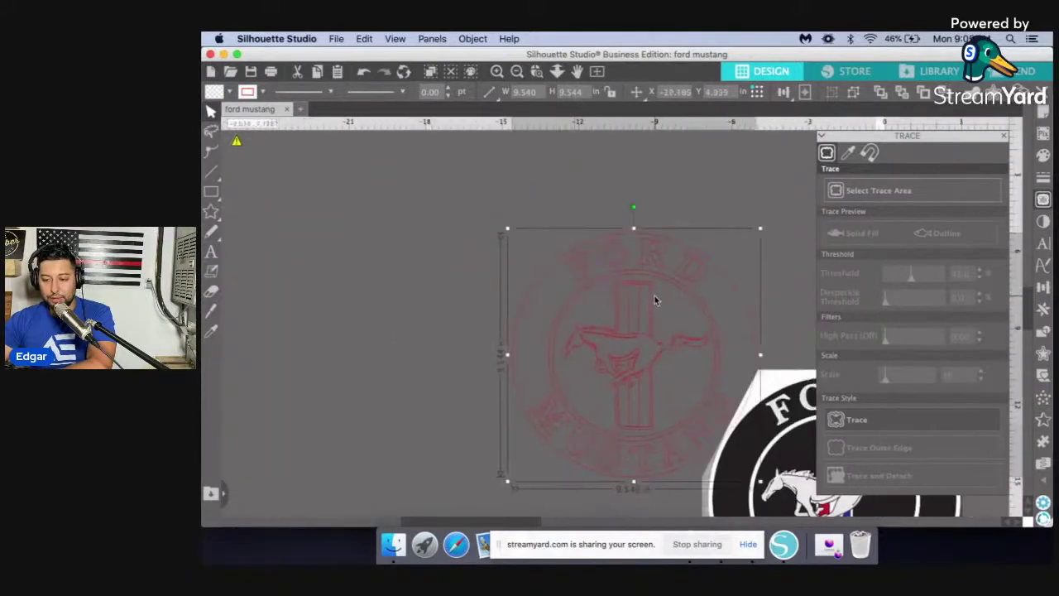
click(518, 72)
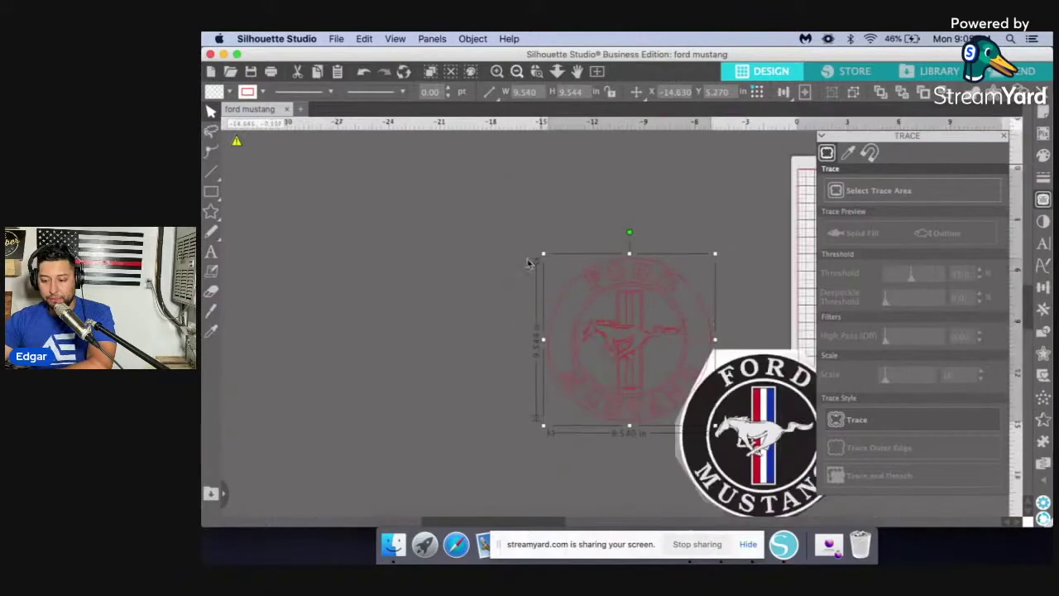
mouse_move(530, 319)
mouse_down()
mouse_move(704, 286)
mouse_move(752, 253)
mouse_move(731, 267)
mouse_up()
Move the black badge image off to the left and fine-tune the trace's position on the mat
drag(667, 355, 487, 356)
click(609, 354)
scroll(609, 354, right, 2)
scroll(609, 354, right, 1)
click(699, 288)
drag(675, 284, 661, 281)
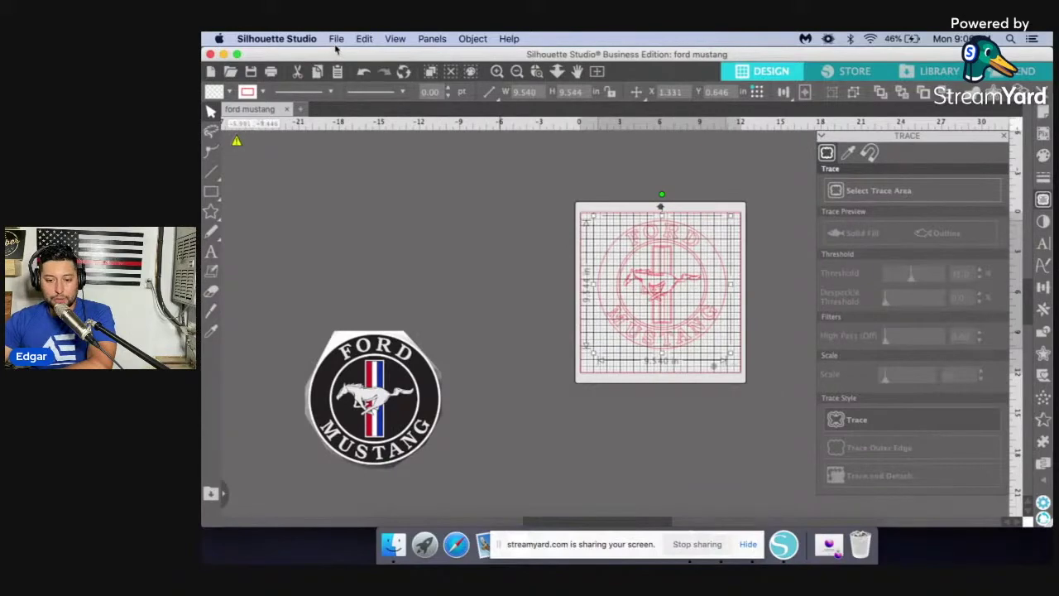
Save the design to the Desktop hard drive as SVG named 'ford mustang svg'
click(336, 41)
mouse_move(374, 153)
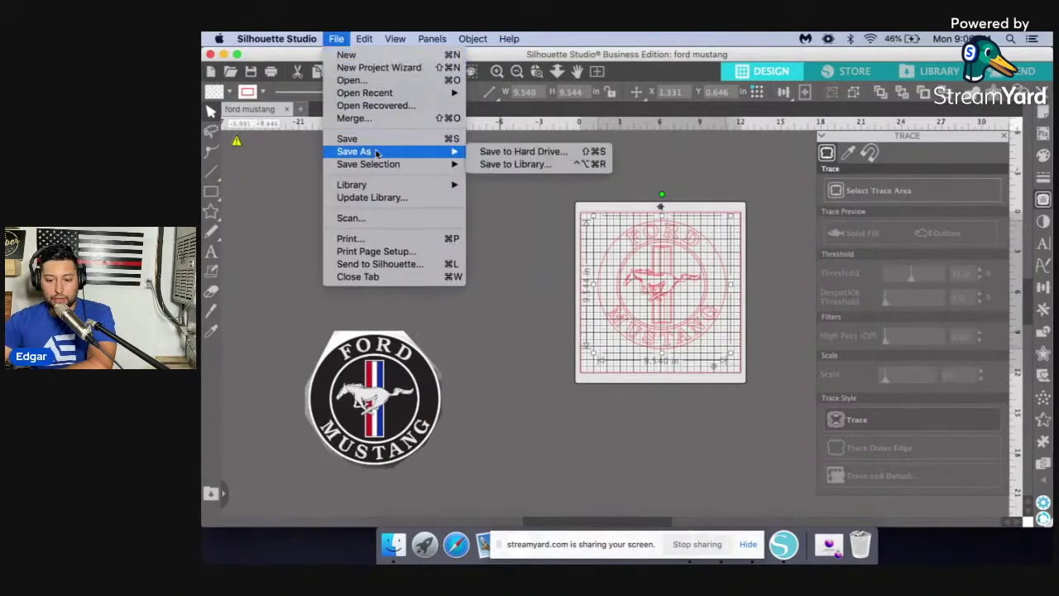
click(480, 152)
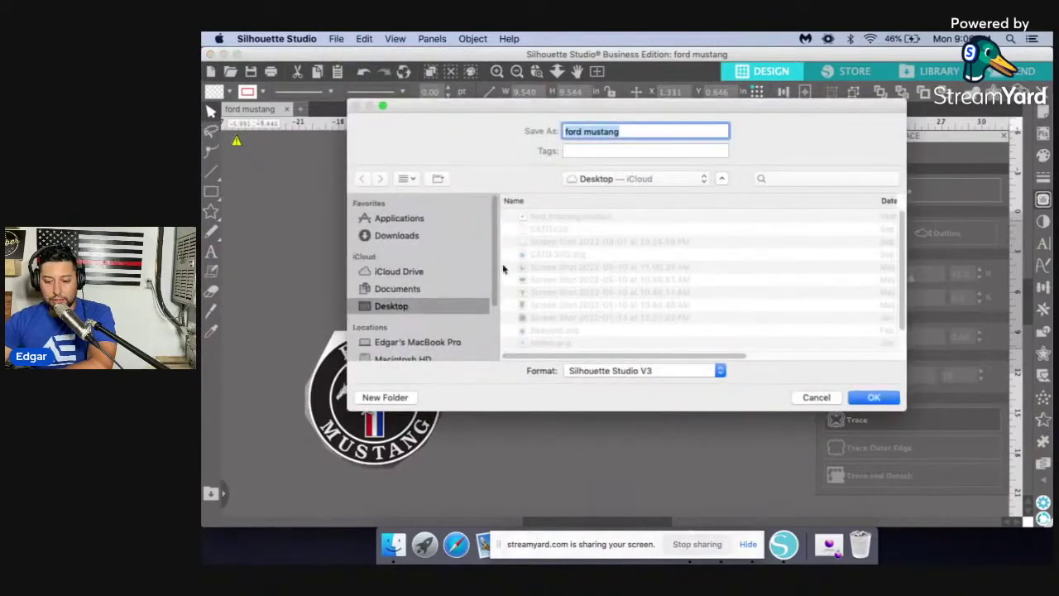
click(638, 370)
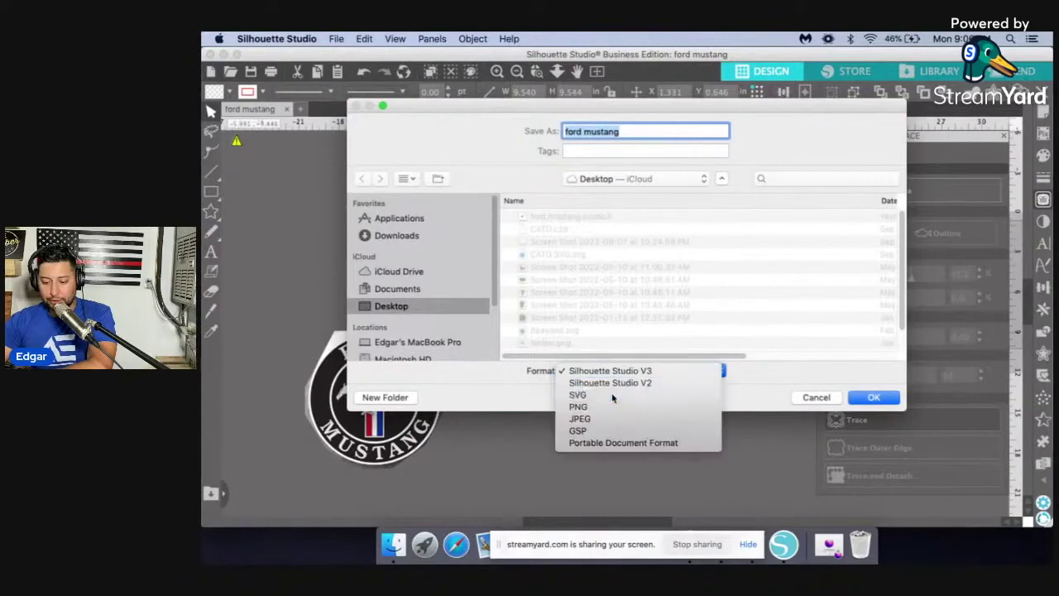
click(616, 395)
click(654, 132)
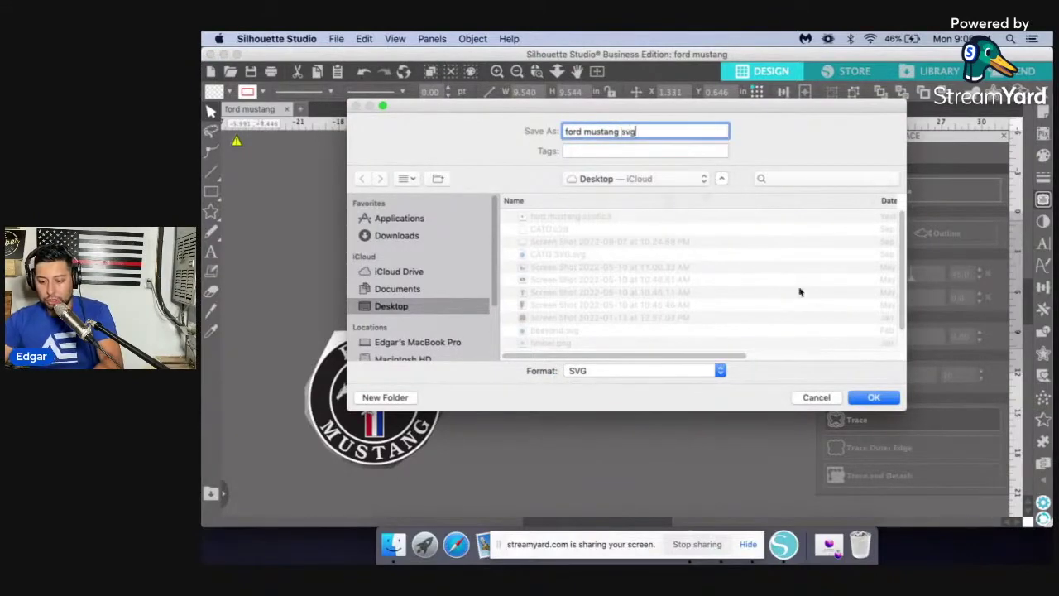
click(868, 398)
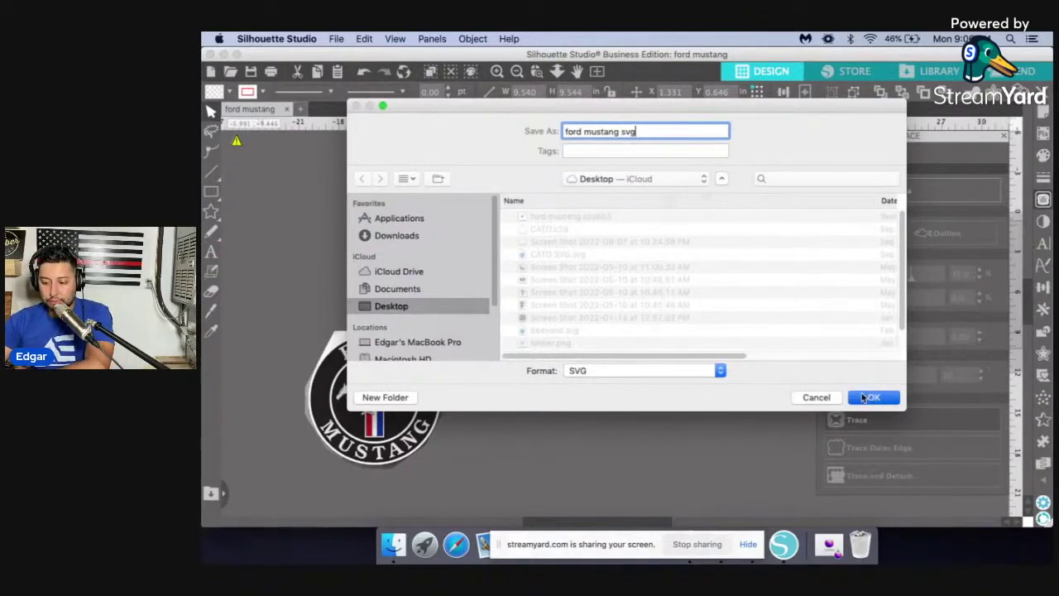